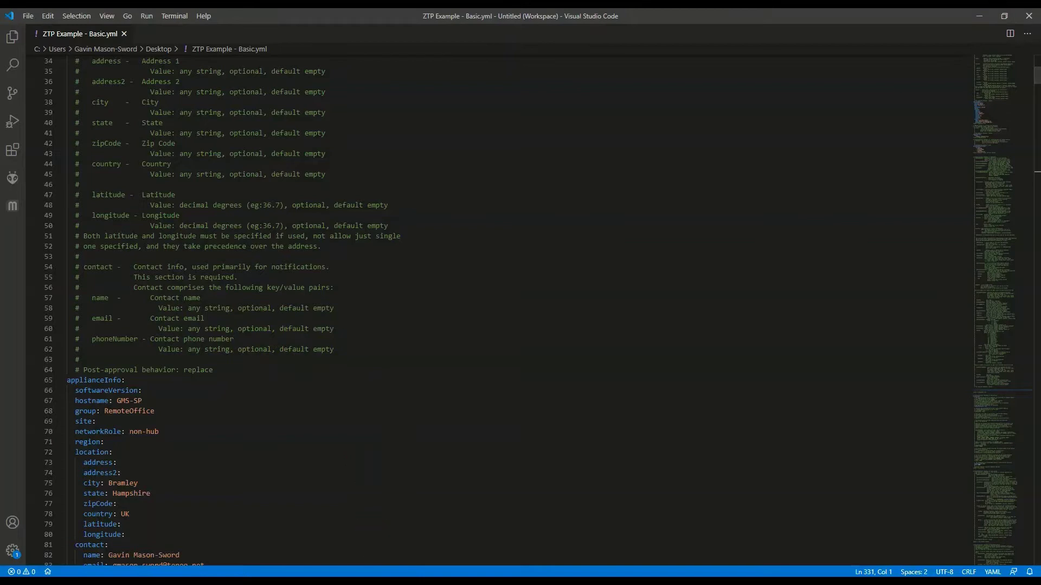
# Step: Review the applianceInfo section of the ZTP Example - Basic.yml file
pyautogui.moveTo(372, 575)
pyautogui.click(374, 553)
pyautogui.click(184, 32)
pyautogui.scroll(-3, 114, 431)
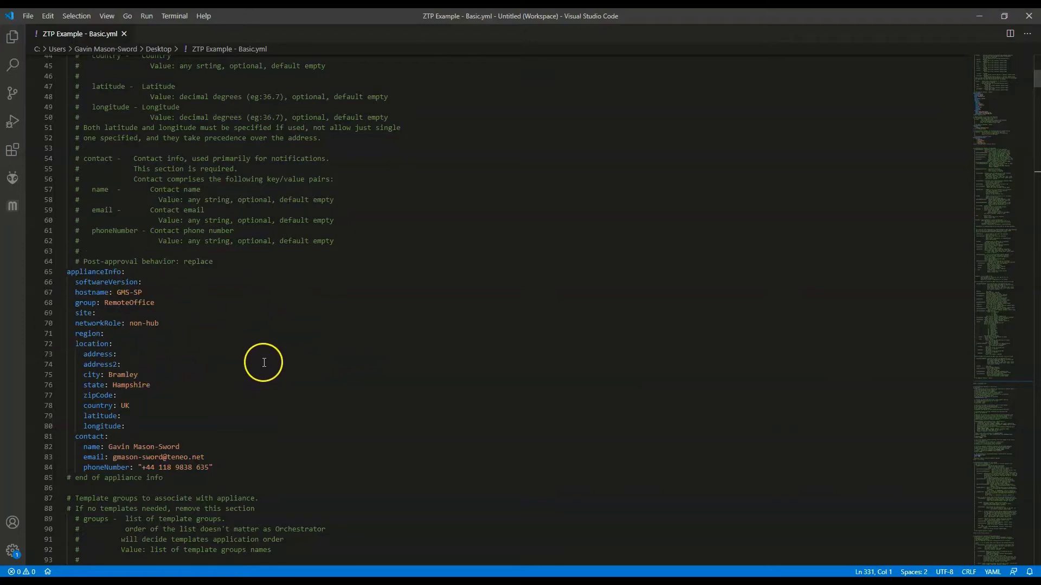
# Step: Switch to Unity Orchestrator, close the Preconfigure Appliances and Discovered Appliances pages, and find and open the Preconfiguration page
pyautogui.click(409, 548)
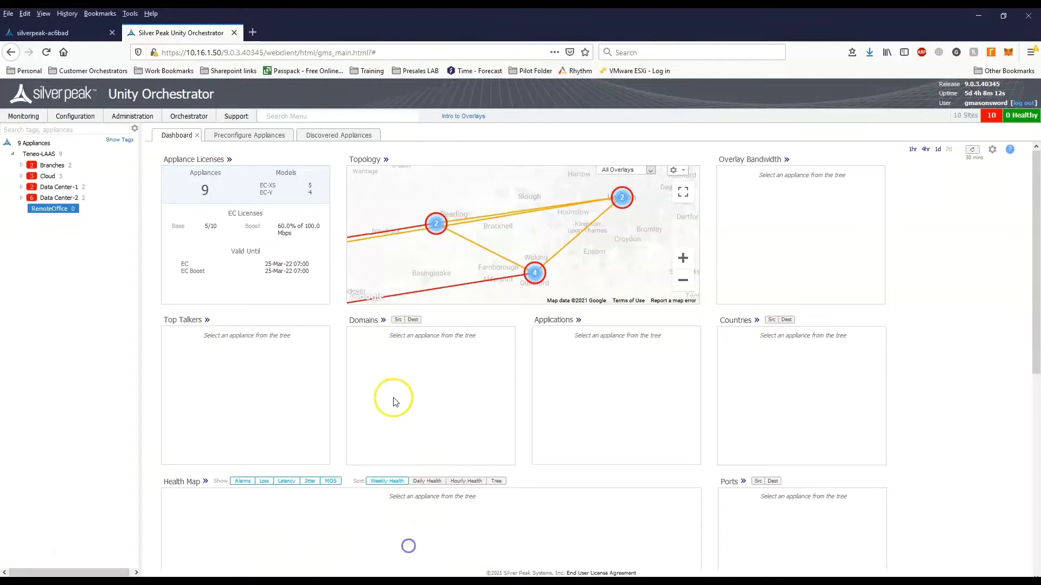
pyautogui.click(301, 116)
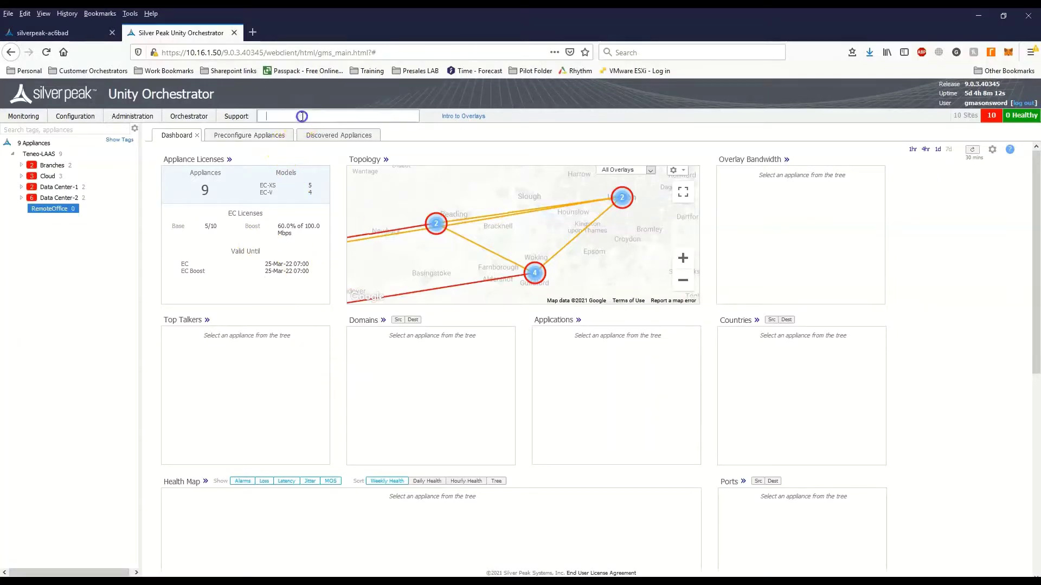
pyautogui.click(289, 135)
pyautogui.click(284, 135)
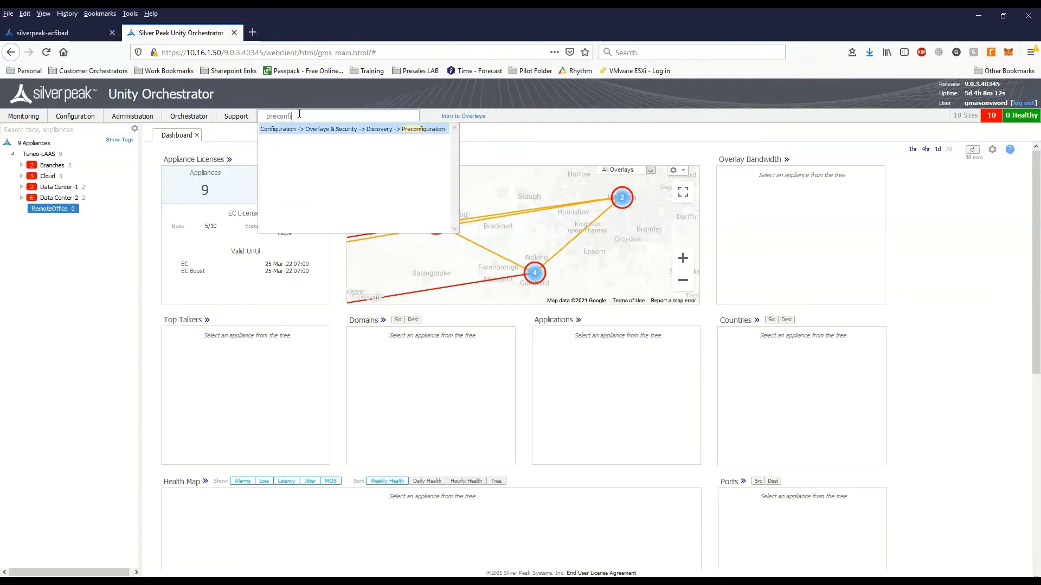
pyautogui.click(425, 132)
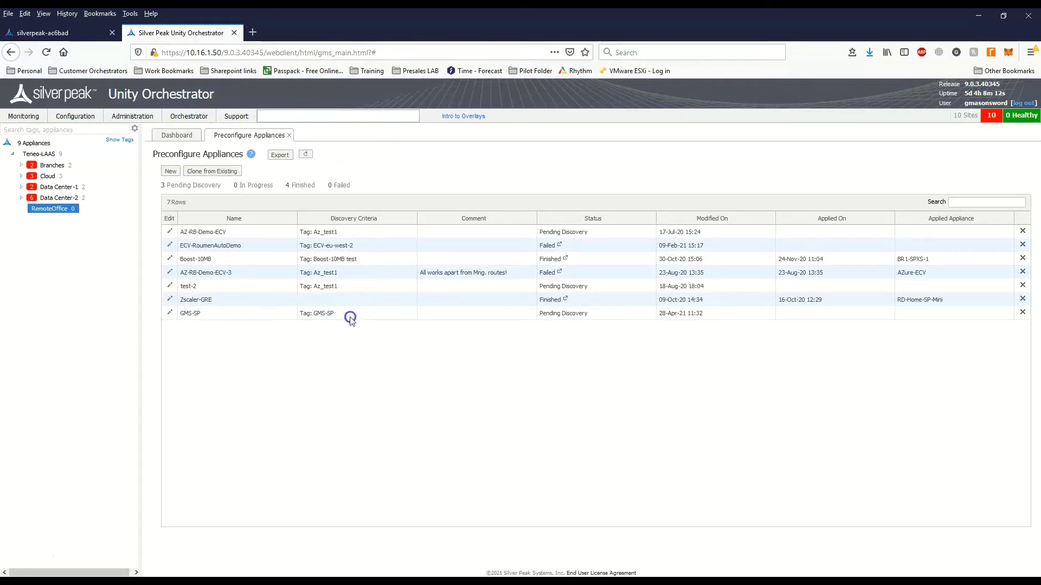
# Step: Open the GMS-SP preconfiguration for editing and delete all of its YAML template text
pyautogui.click(169, 314)
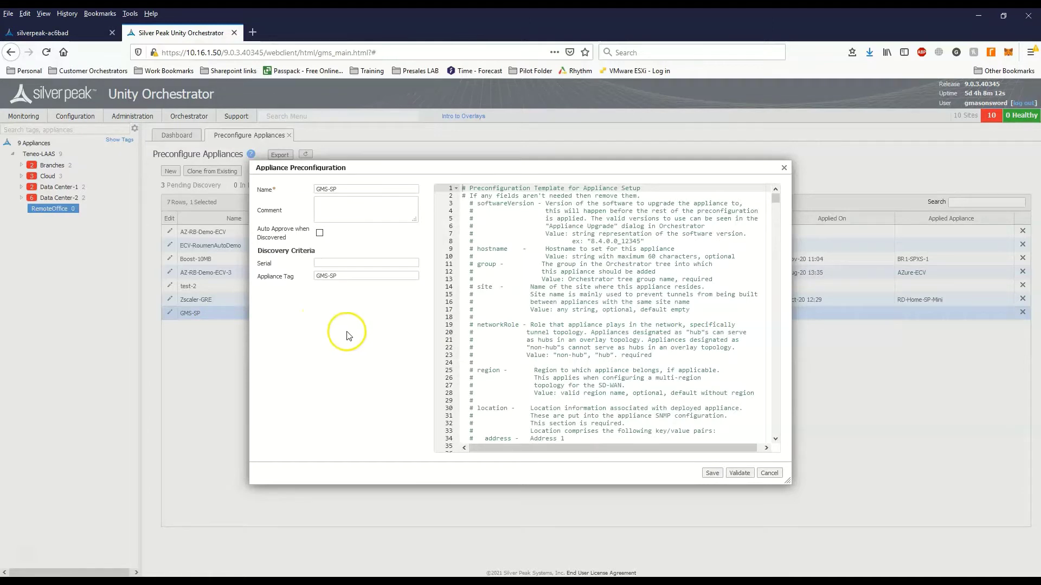
pyautogui.moveTo(363, 277); pyautogui.dragTo(313, 277)
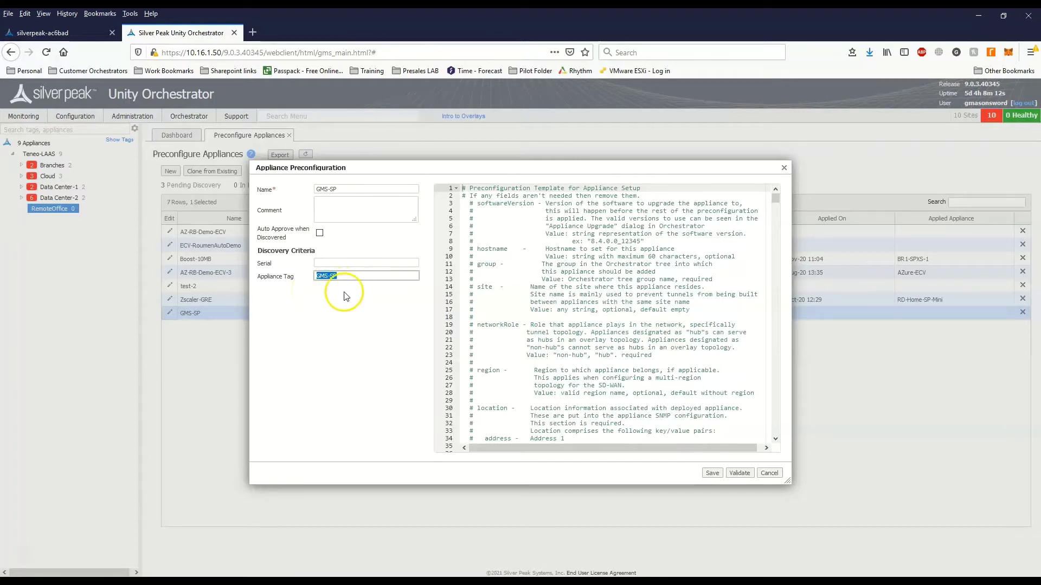
pyautogui.click(622, 287)
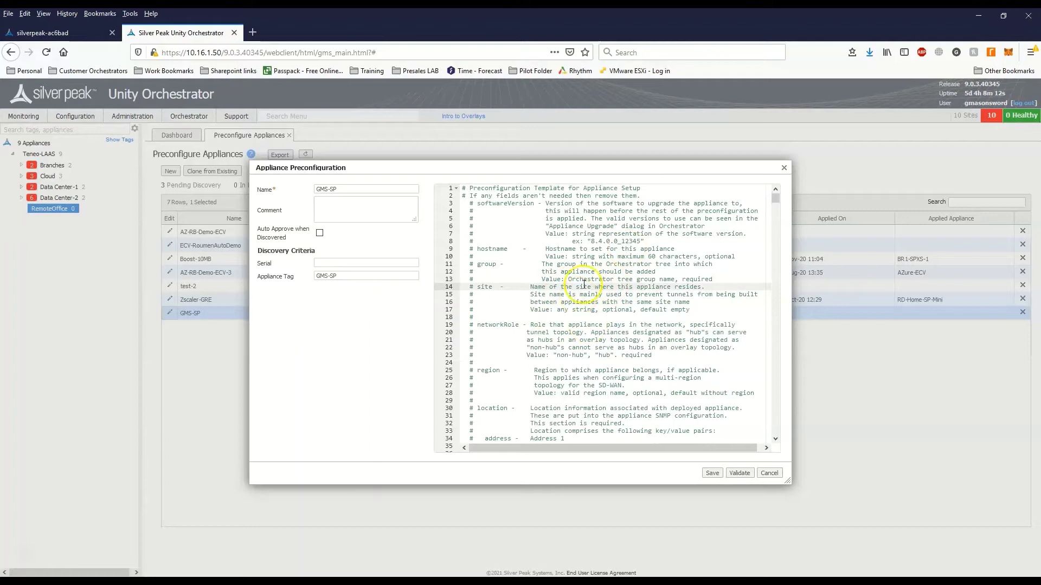
pyautogui.click(568, 272)
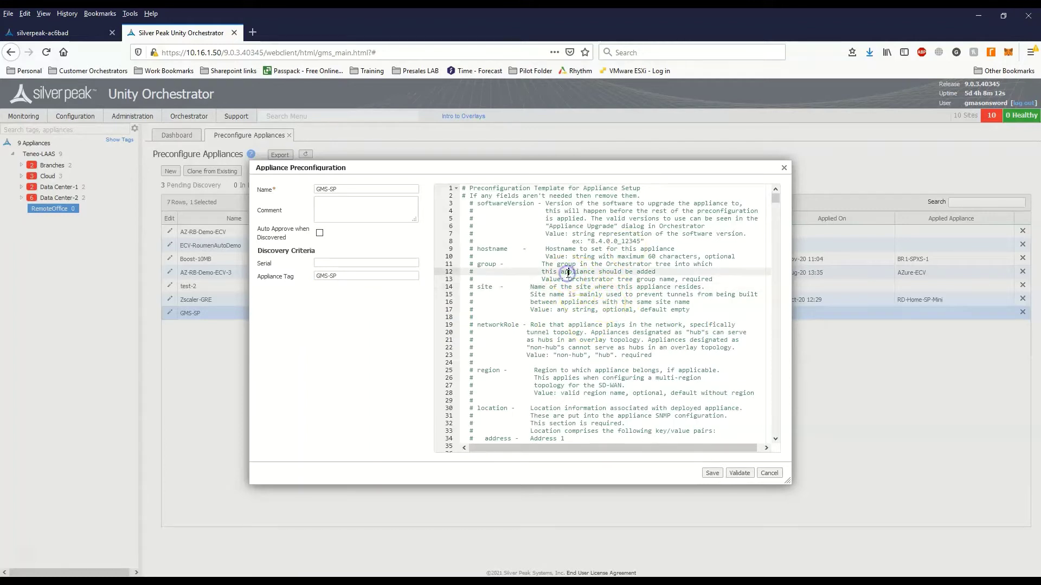
pyautogui.hotkey('ctrl', 'a')
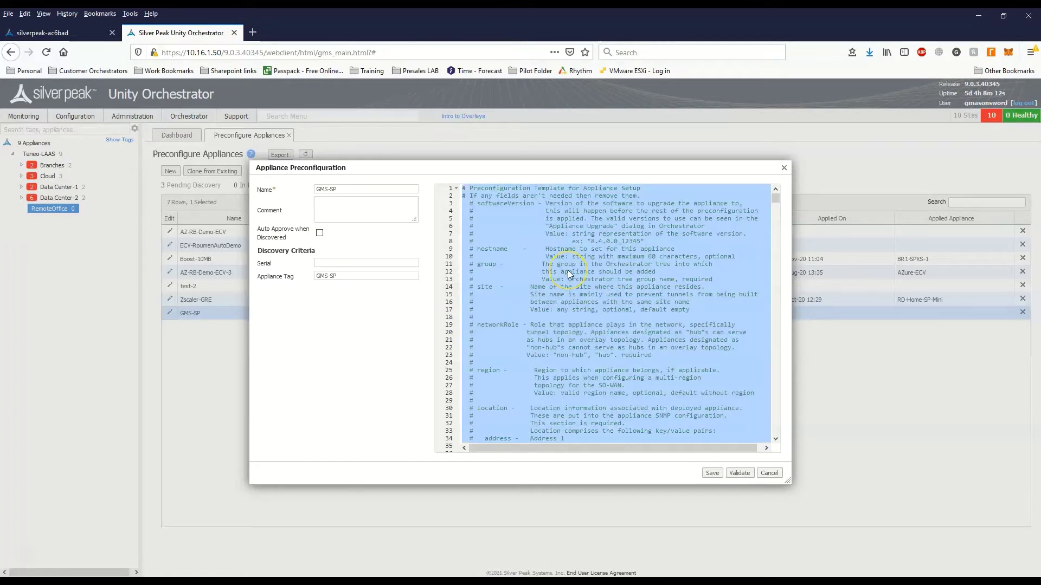
pyautogui.press('Delete')
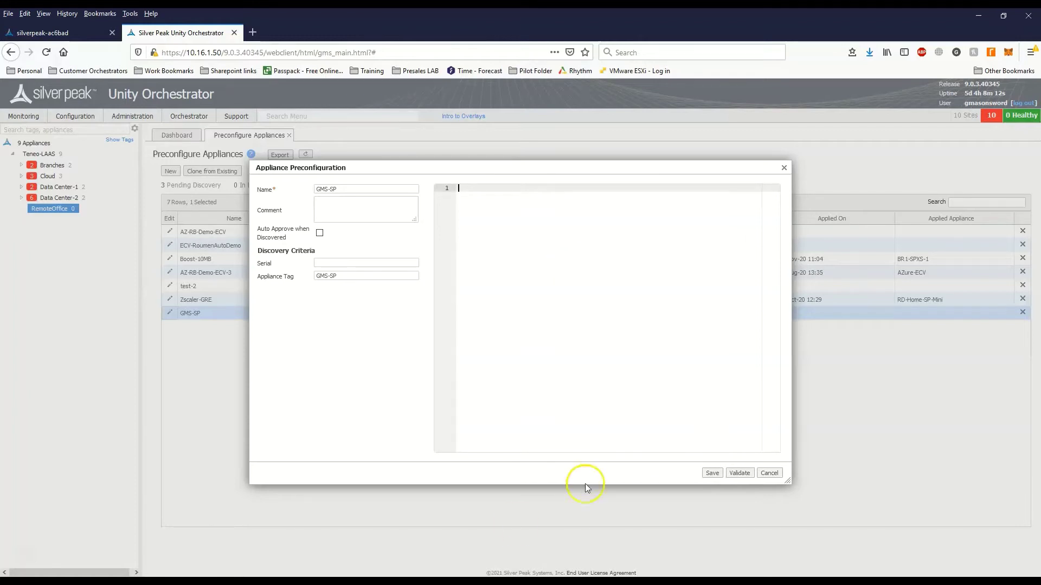
# Step: Copy the entire contents of ZTP Example - Basic.yml from Visual Studio Code into the empty GMS-SP preconfiguration in Orchestrator
pyautogui.click(413, 580)
pyautogui.click(376, 483)
pyautogui.hotkey('ctrl', 'a')
pyautogui.rightClick(372, 484)
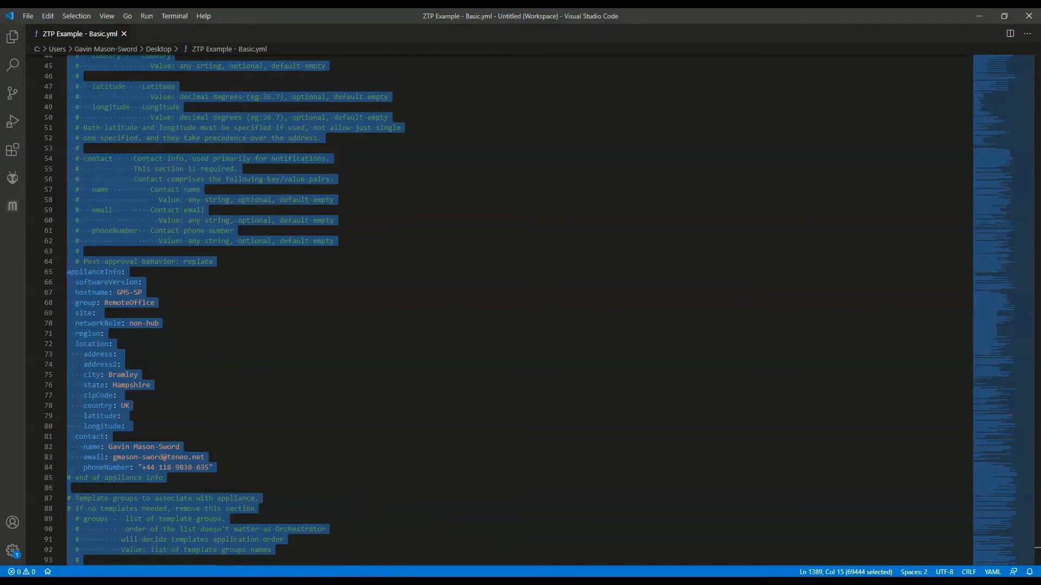
pyautogui.moveTo(320, 545)
pyautogui.click(390, 539)
pyautogui.click(545, 385)
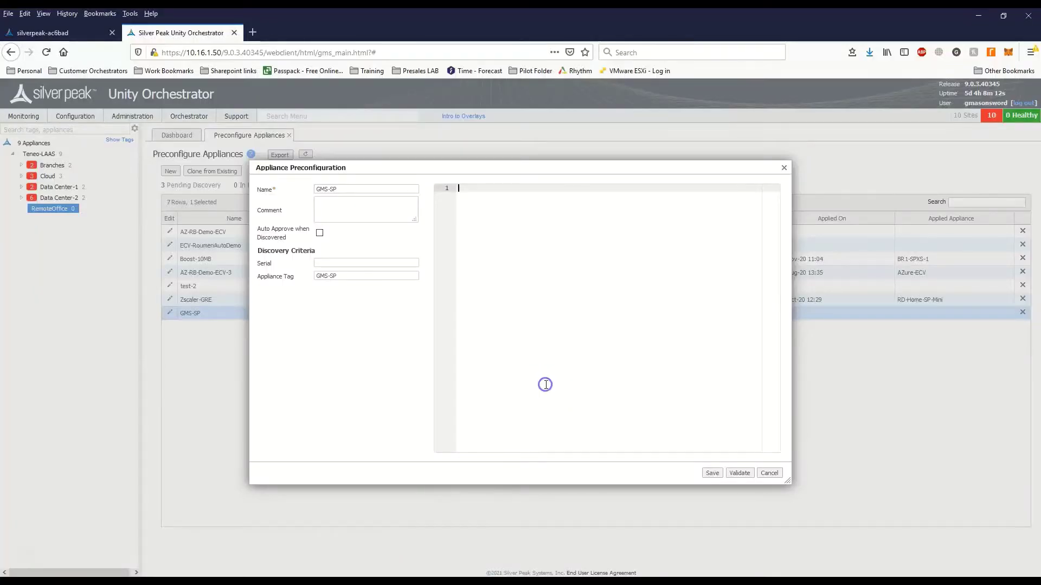
pyautogui.hotkey('ctrl', 'v')
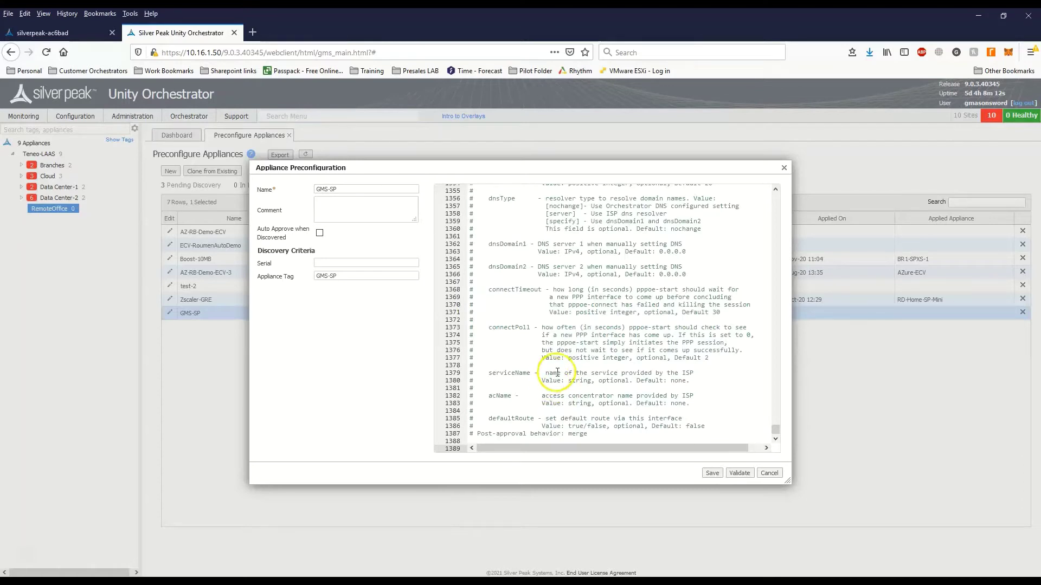
# Step: Check the pasted template's overlay and appliance details, and validate and save the GMS-SP preconfiguration
pyautogui.moveTo(775, 432); pyautogui.dragTo(776, 296)
pyautogui.scroll(20, 598, 298)
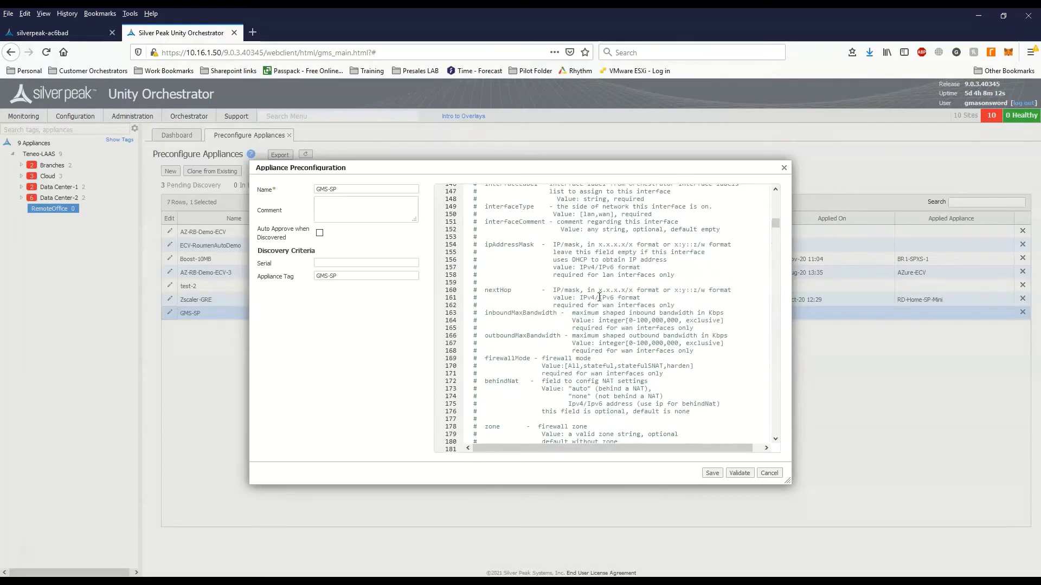
pyautogui.scroll(3, 600, 296)
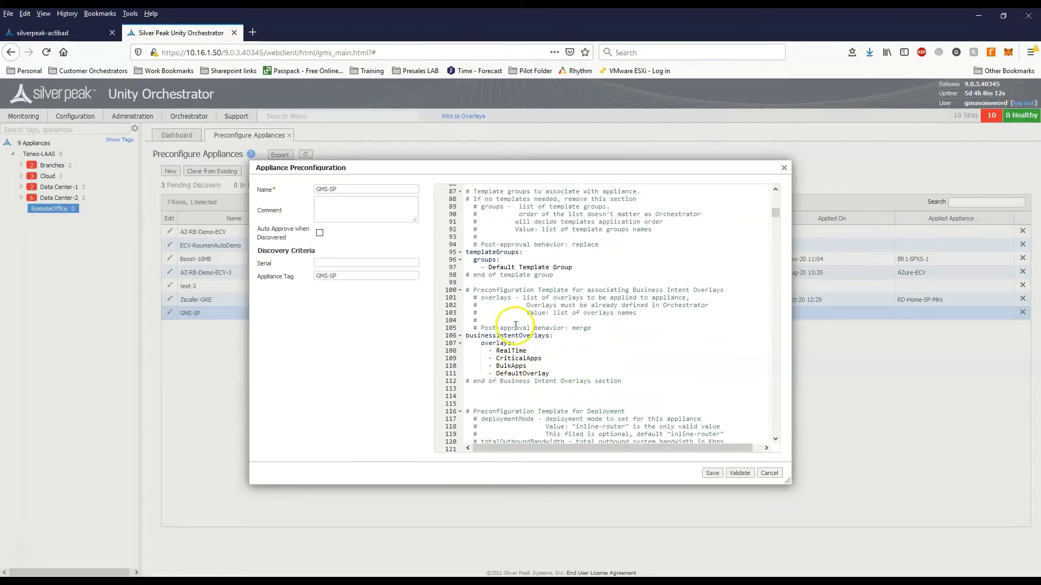
pyautogui.scroll(5, 531, 358)
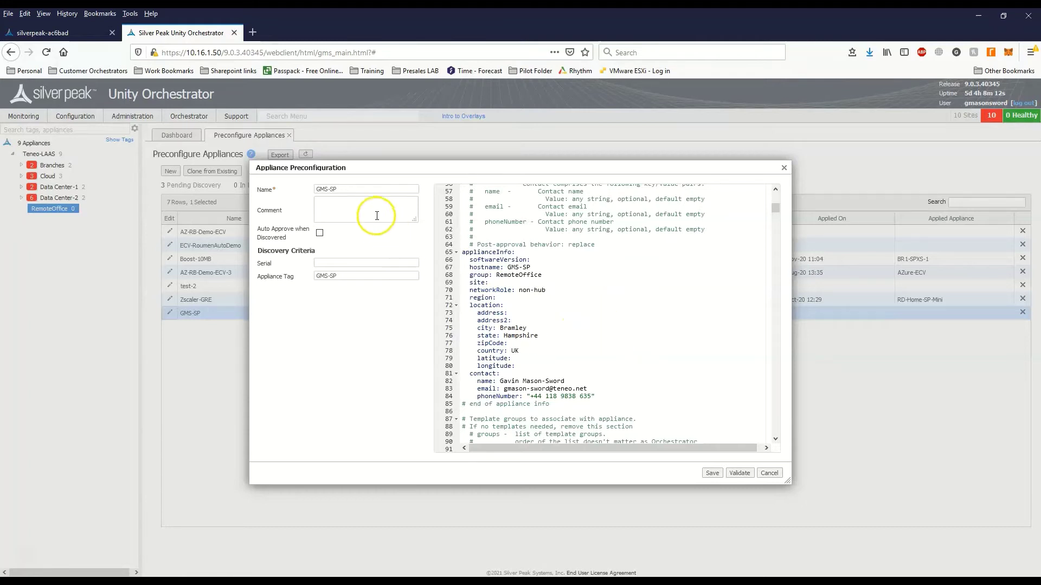
pyautogui.click(365, 189)
pyautogui.click(267, 189)
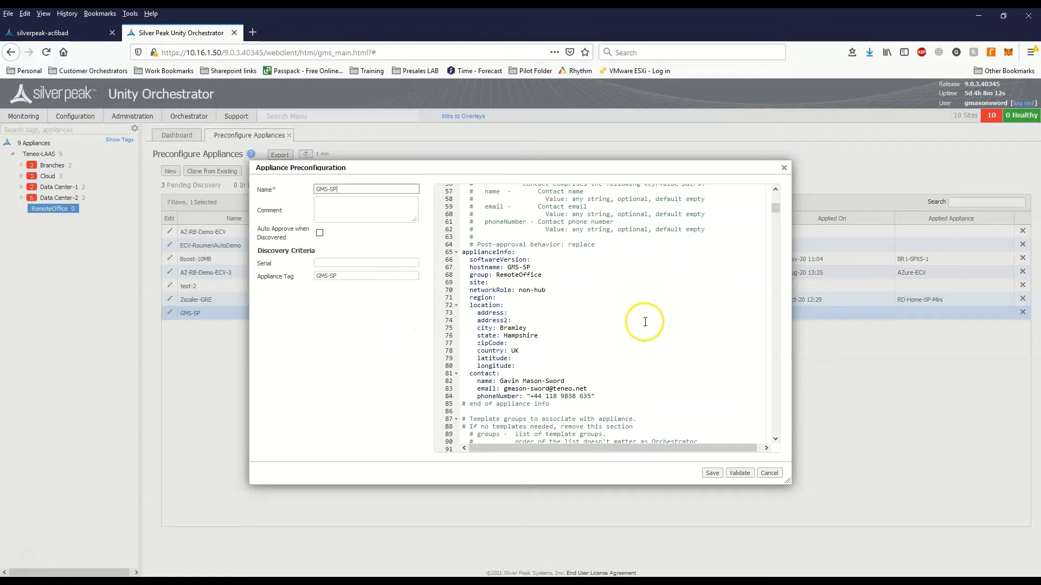
pyautogui.click(741, 476)
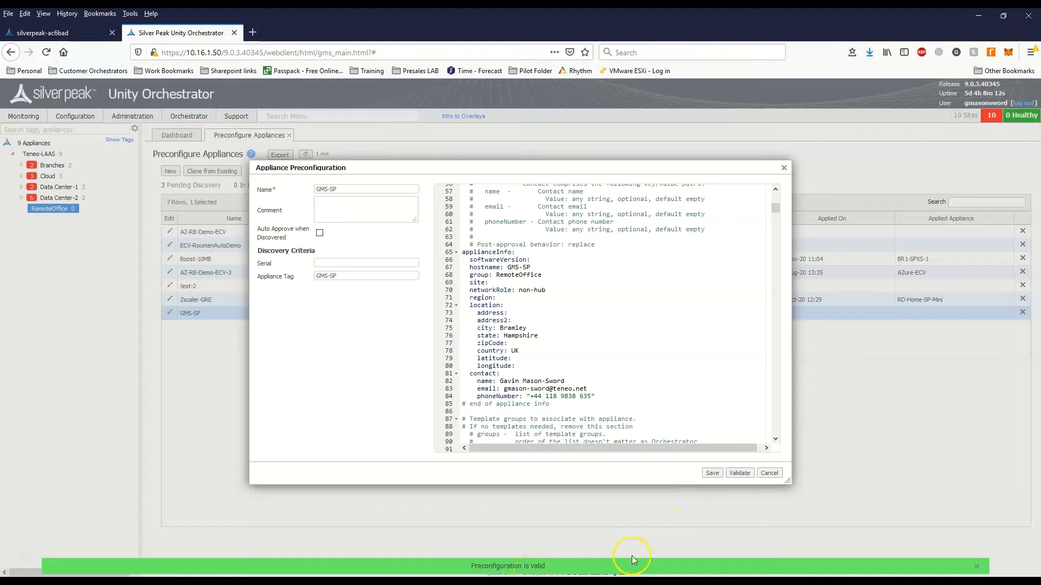
pyautogui.click(710, 475)
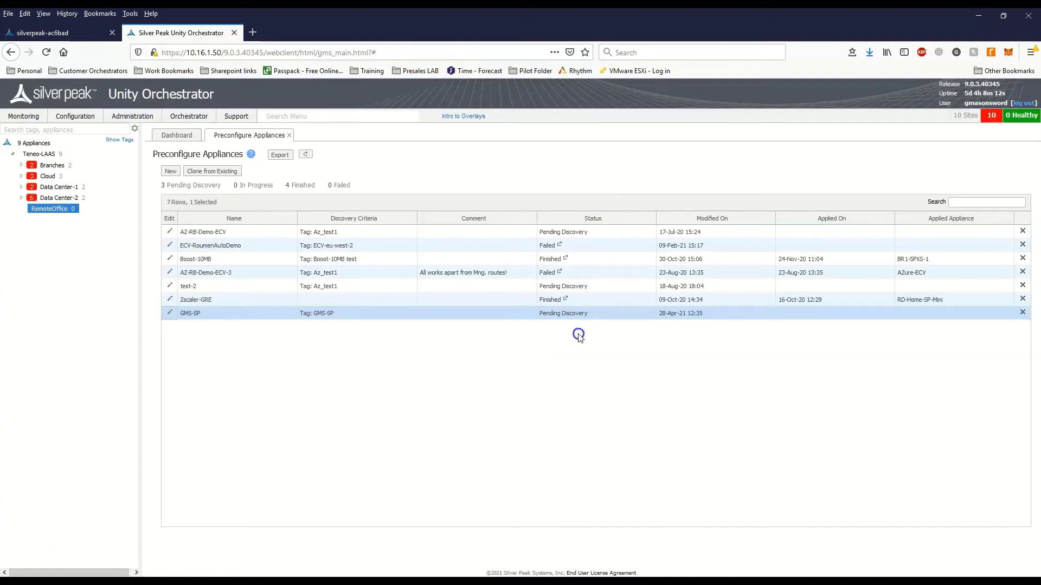
# Step: Log in to the silverpeak-ac6bad appliance console as admin with the account password, without storing the login in the browser
pyautogui.click(76, 33)
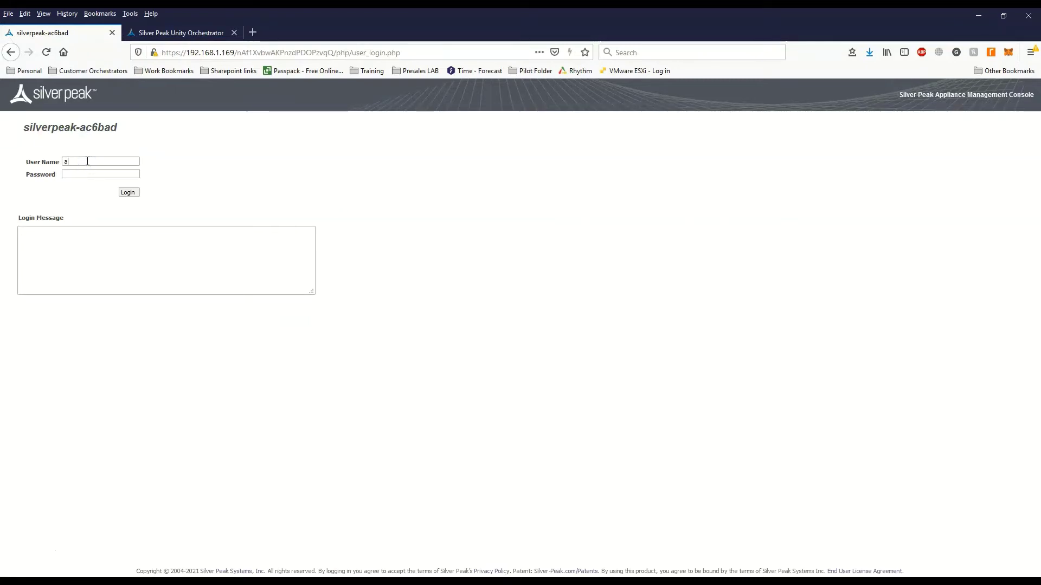
pyautogui.write('a')
pyautogui.press('Return')
pyautogui.click(292, 157)
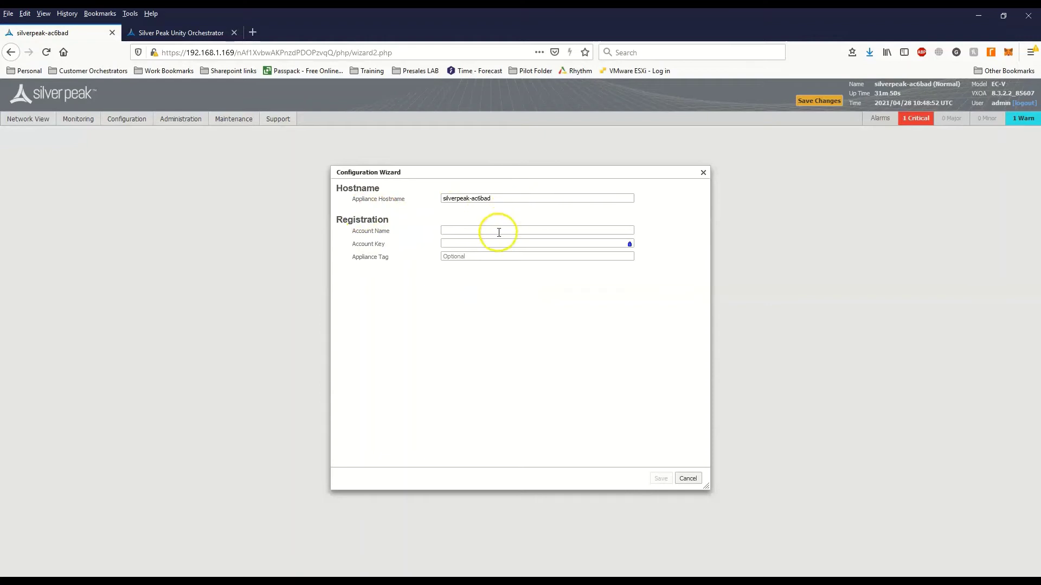
# Step: Copy the account name from Orchestrator's Cloud Portal settings into the Account Name of the appliance's Configuration Wizard
pyautogui.click(200, 35)
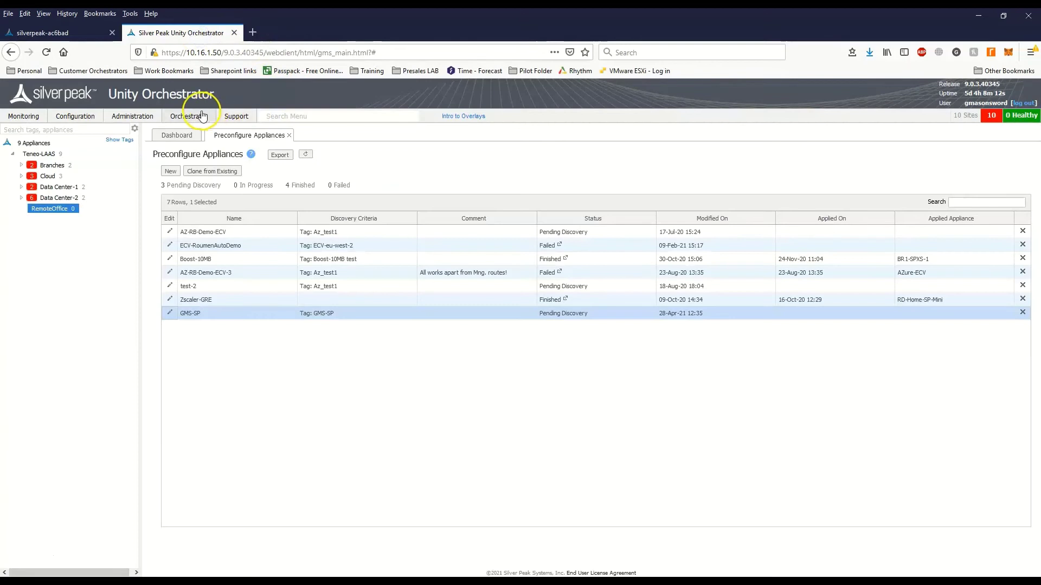
pyautogui.click(202, 116)
pyautogui.click(116, 269)
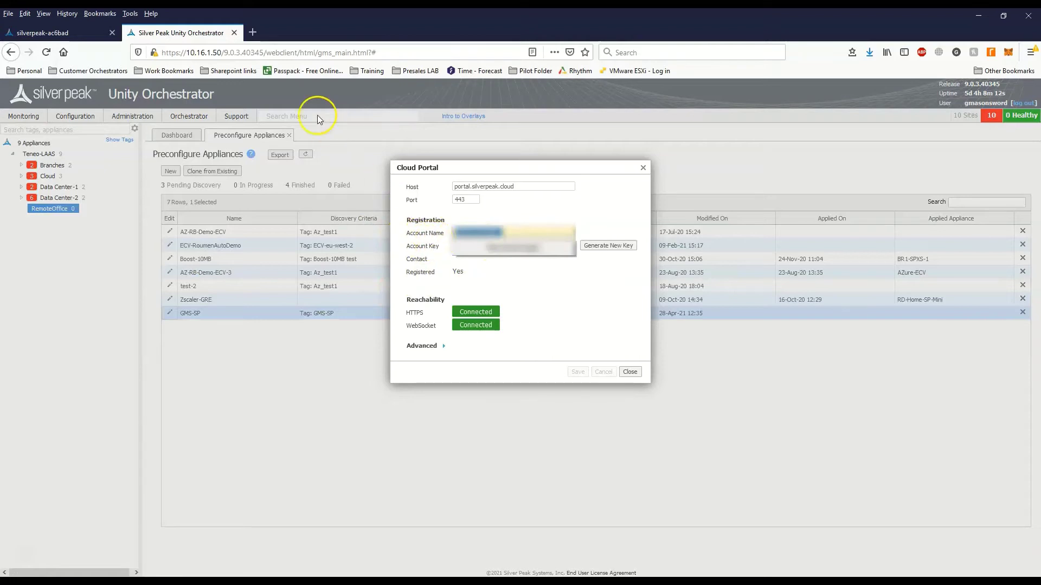
pyautogui.click(72, 30)
pyautogui.click(458, 228)
pyautogui.hotkey('ctrl', 'v')
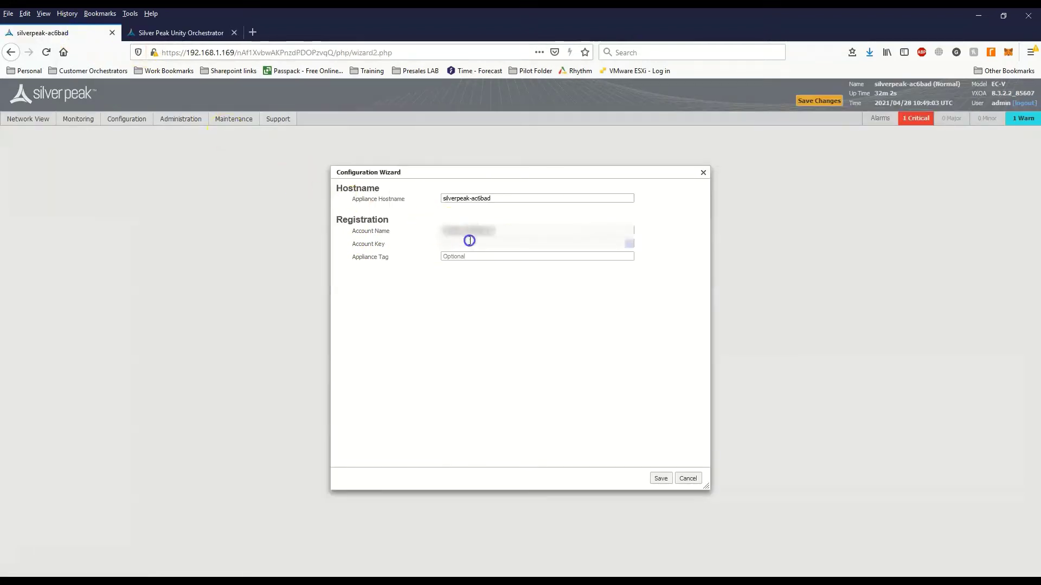
# Step: Copy the account key from Orchestrator's Cloud Portal settings into the Account Key of the appliance's Configuration Wizard
pyautogui.click(208, 32)
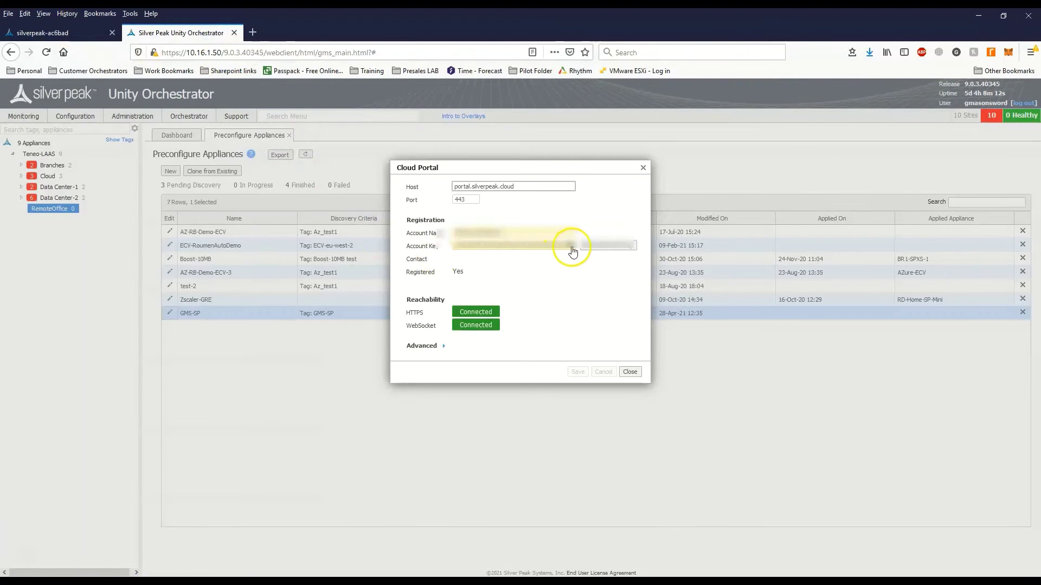
pyautogui.moveTo(559, 251); pyautogui.dragTo(353, 258)
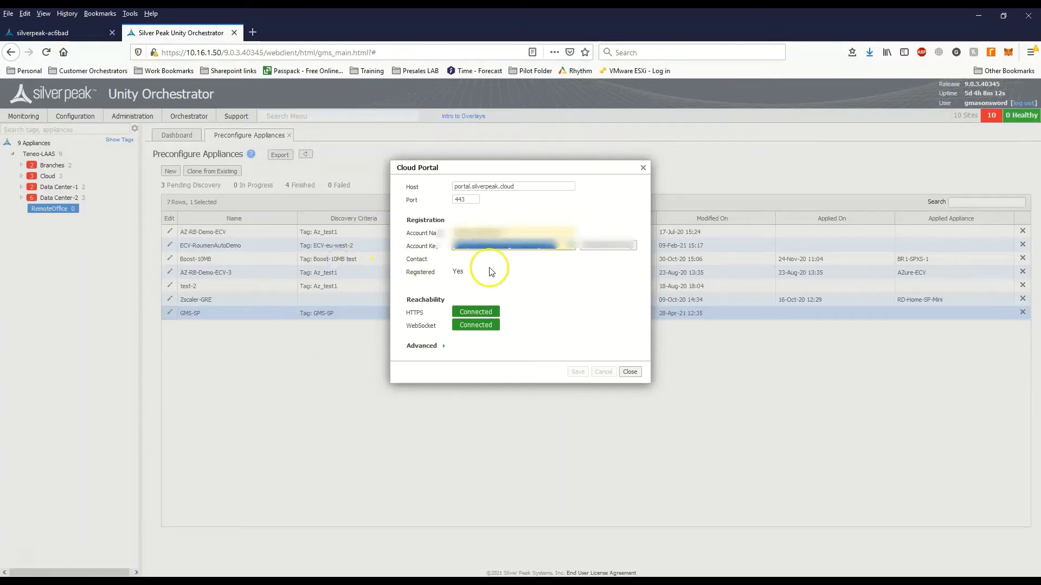
pyautogui.click(529, 237)
pyautogui.click(103, 34)
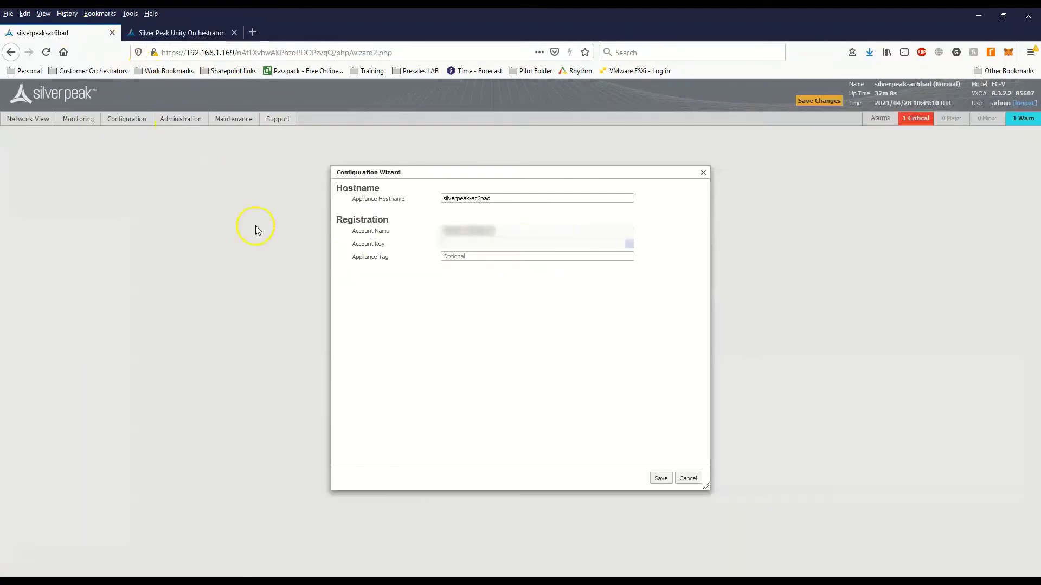
pyautogui.click(464, 241)
pyautogui.hotkey('ctrl', 'v')
# Step: Set the Appliance Tag to GMS-SP and save the registration, declining to store the login in the browser
pyautogui.click(472, 258)
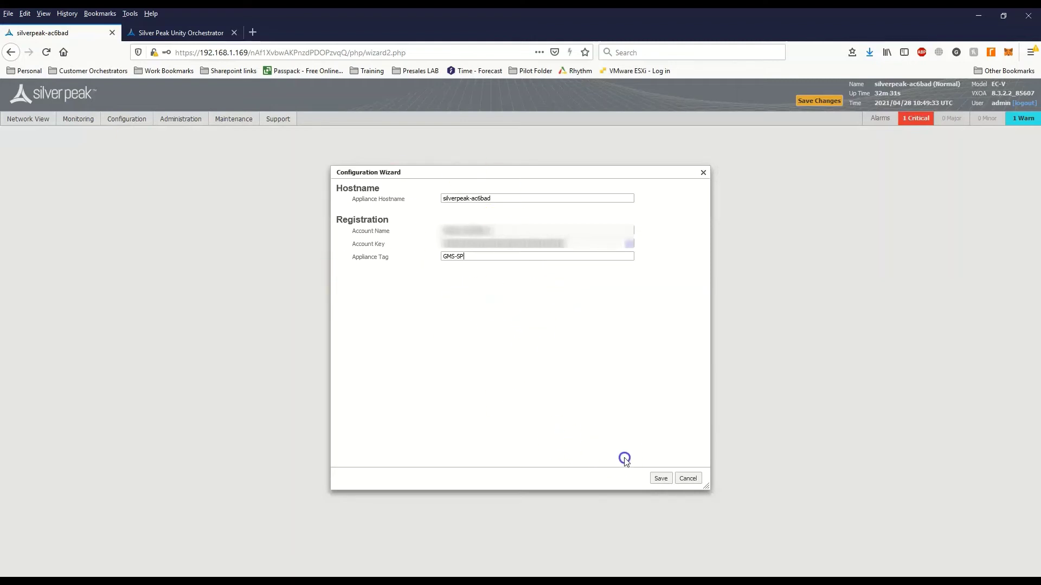
pyautogui.click(661, 479)
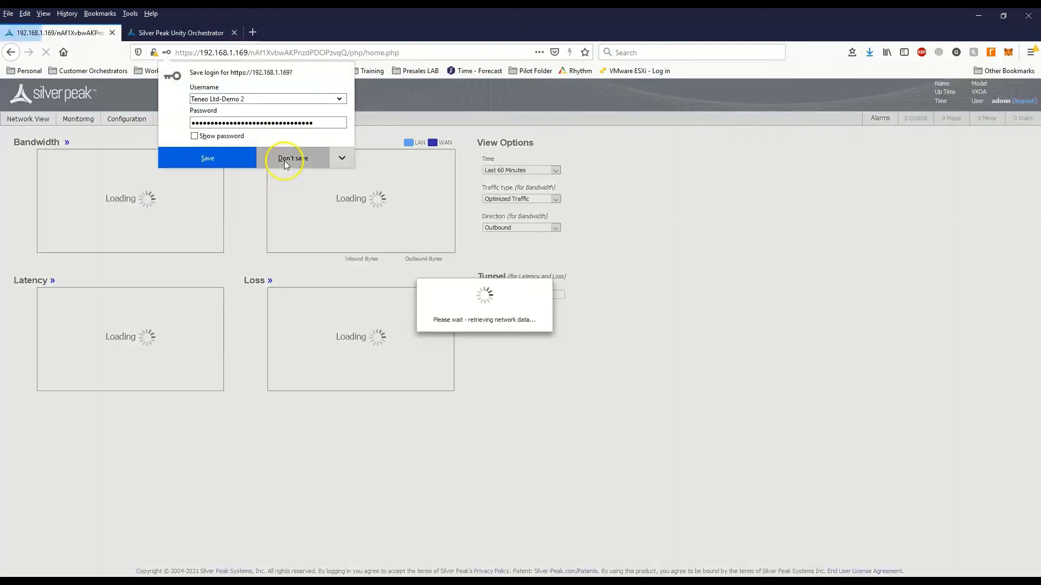
pyautogui.click(284, 161)
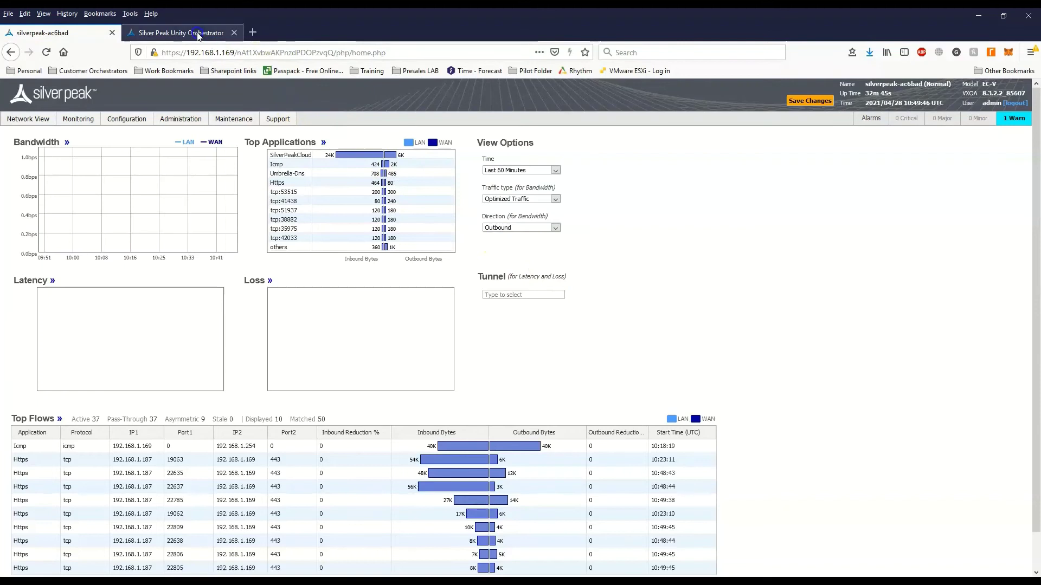
# Step: Switch to Orchestrator, close the Cloud Portal settings, and find the Discovered Appliances page by searching the menu for discovery
pyautogui.click(198, 36)
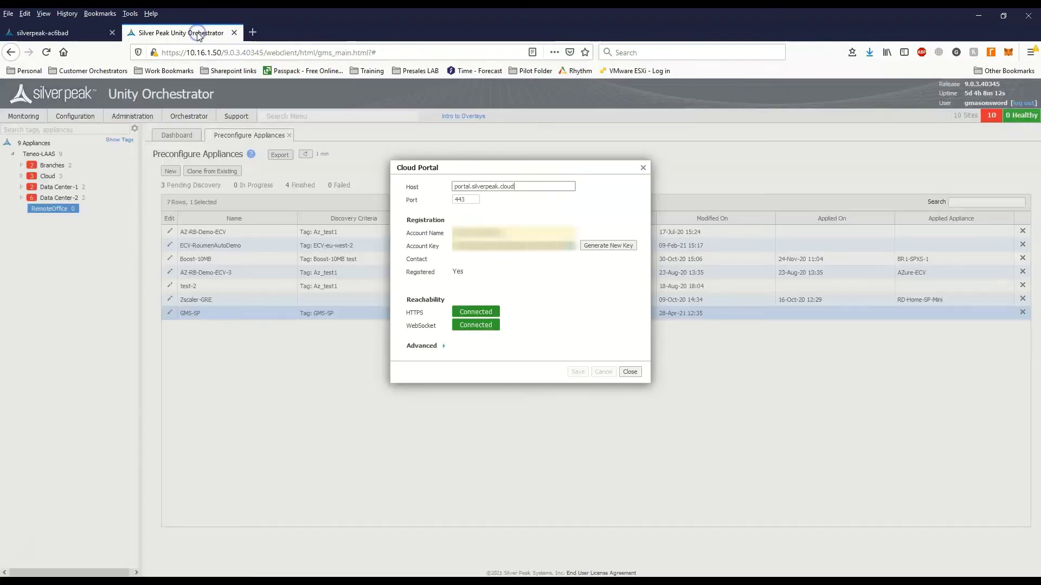
pyautogui.click(643, 168)
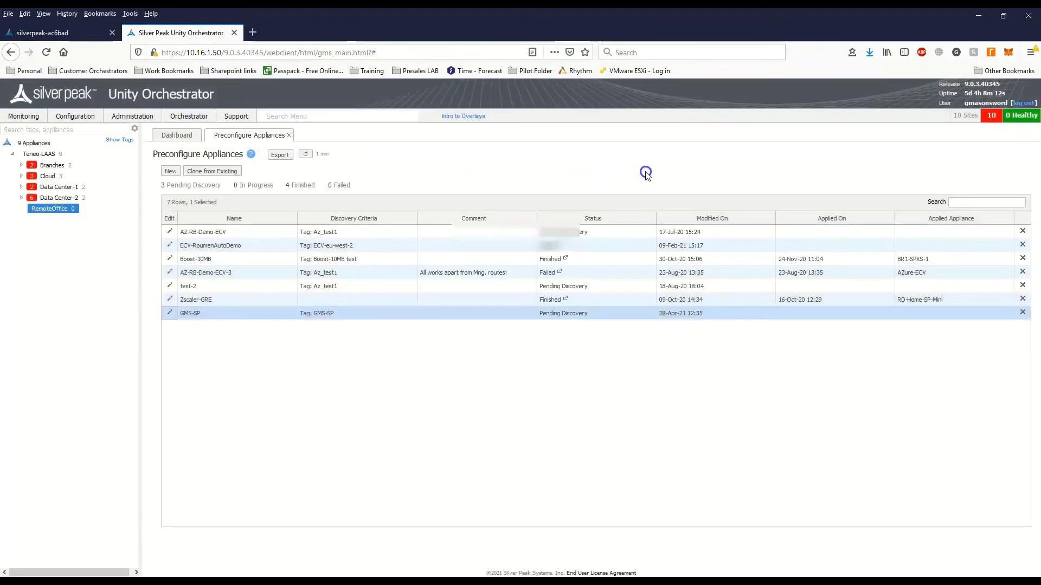
pyautogui.click(344, 115)
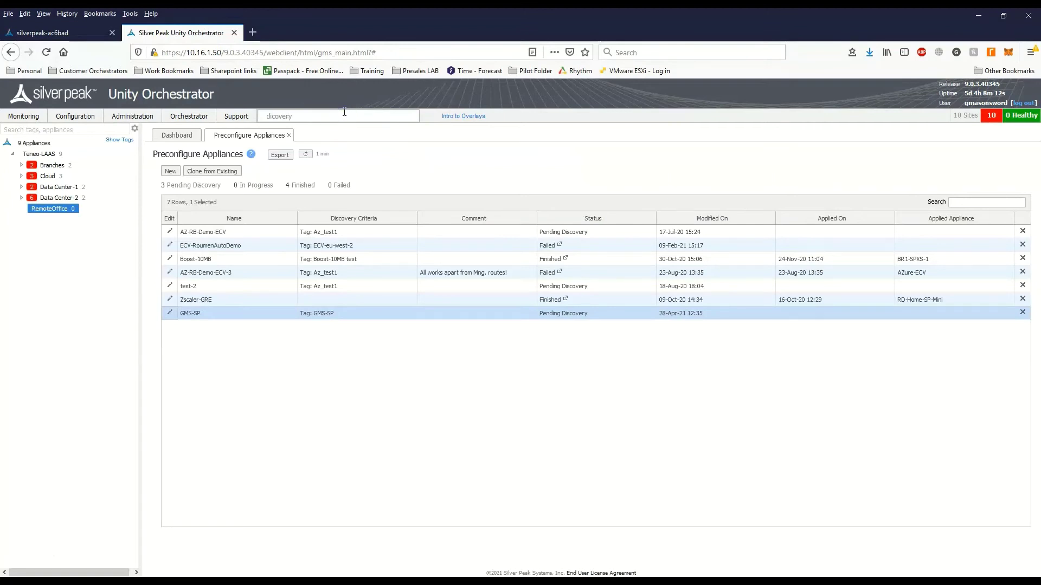
pyautogui.write('s')
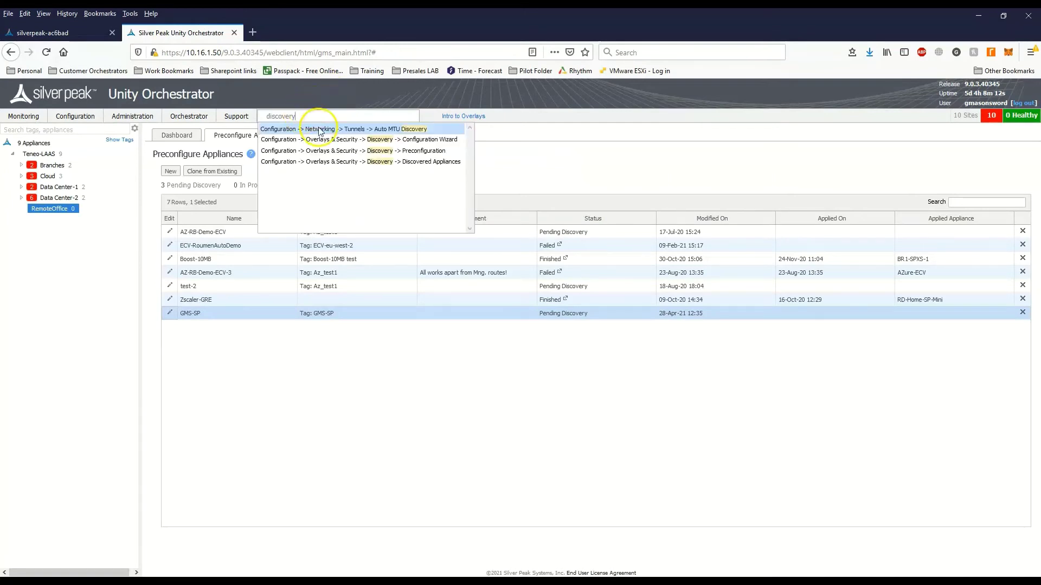
pyautogui.click(428, 164)
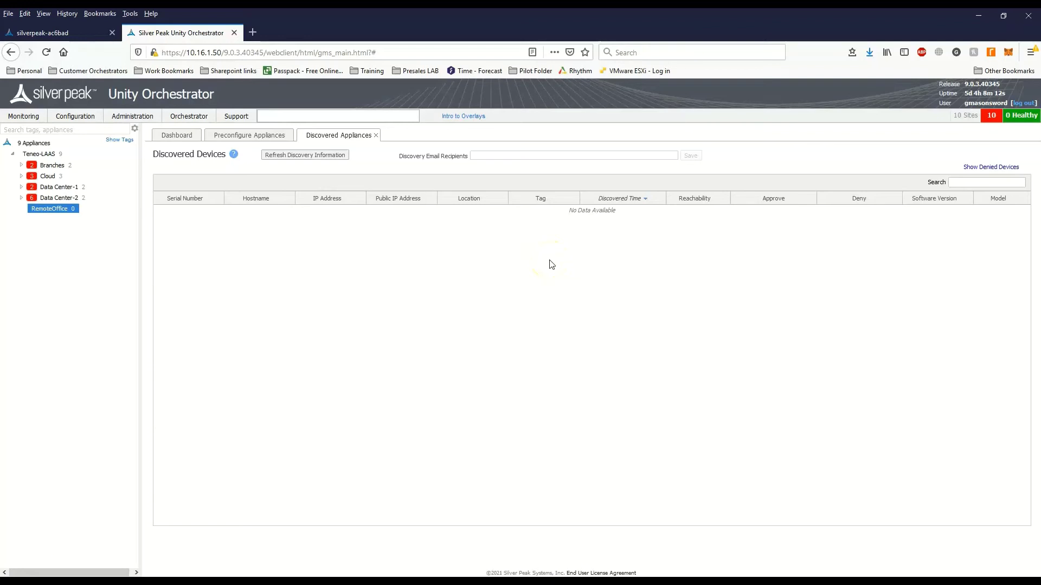
# Step: Show the denied devices, refresh the discovery information, and find the re-registered appliance at the end of the list
pyautogui.click(997, 168)
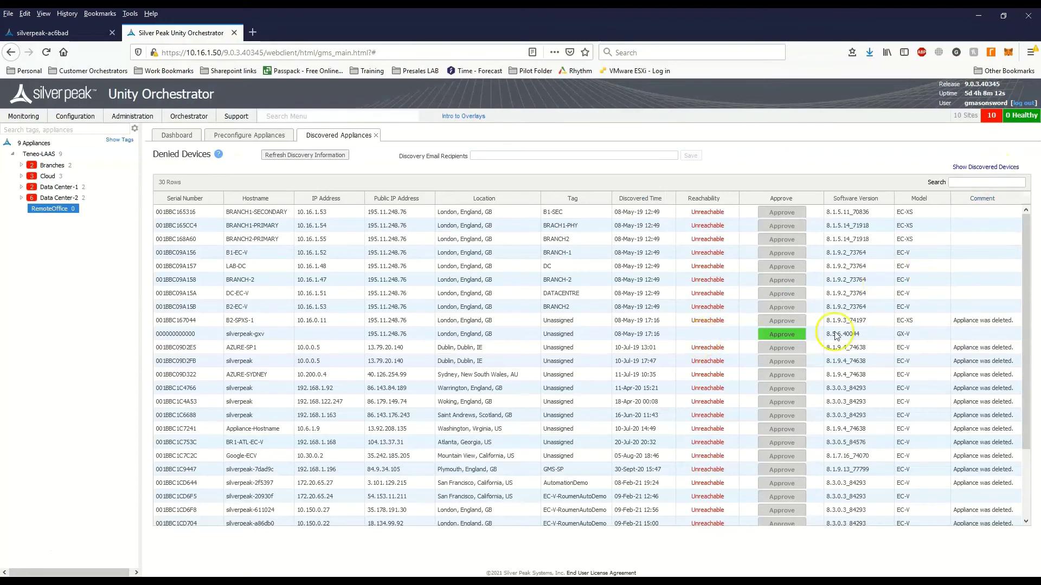
pyautogui.scroll(-3, 710, 363)
pyautogui.scroll(3, 705, 379)
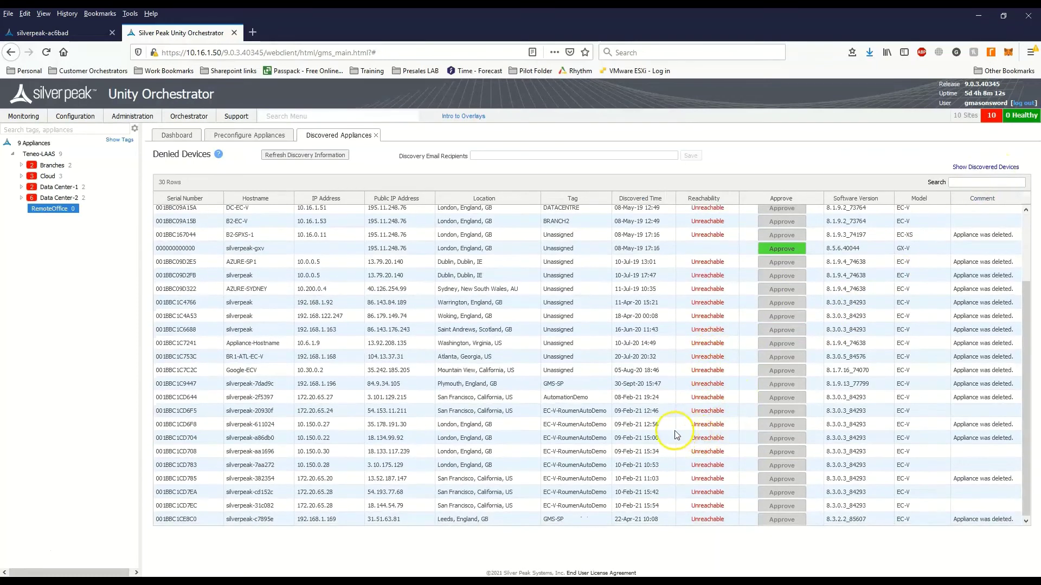
pyautogui.click(328, 157)
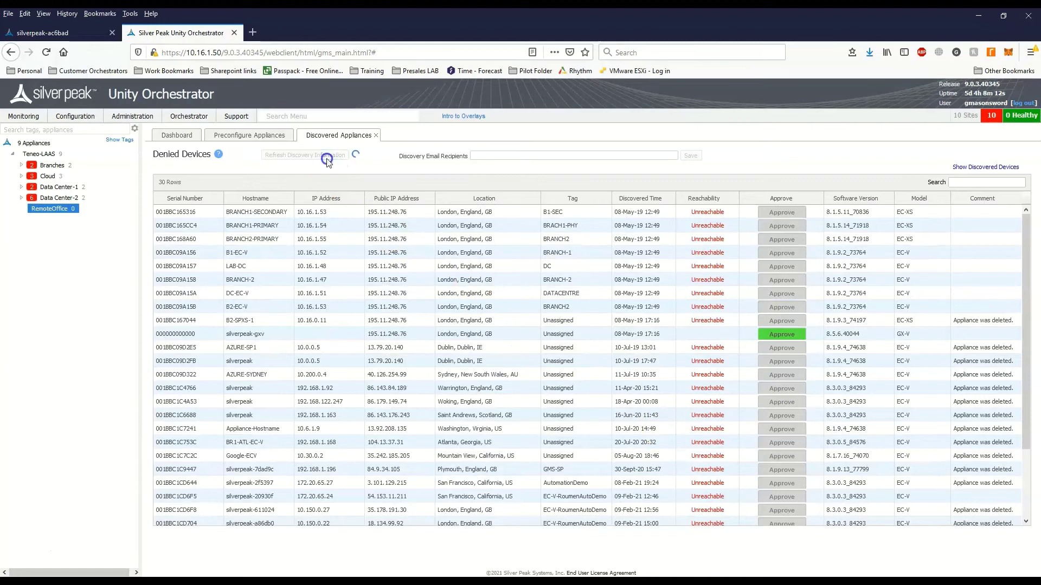
pyautogui.scroll(-3, 464, 303)
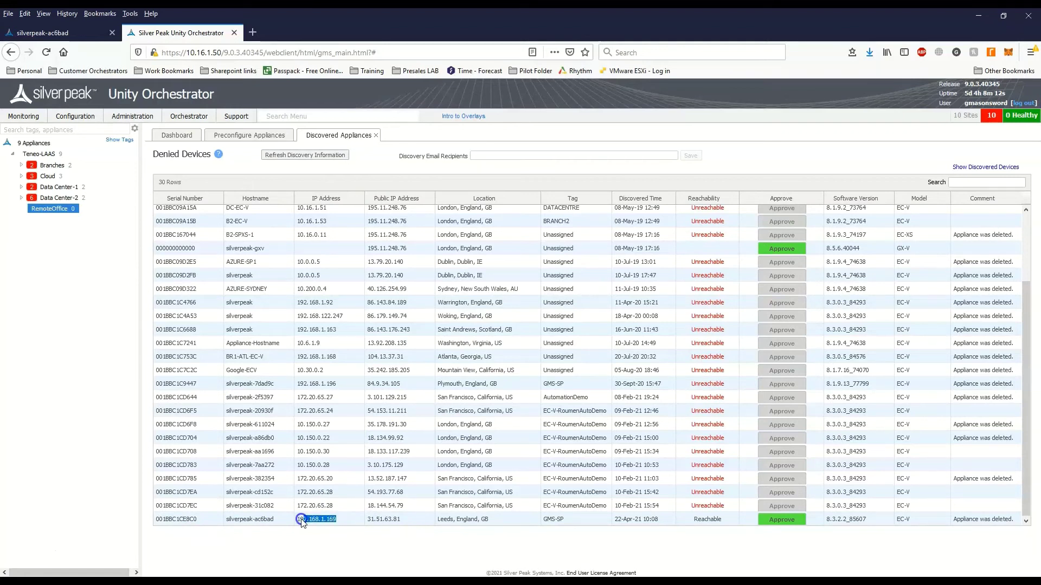
# Step: Approve the silverpeak-ac6bad appliance tagged GMS-SP and skip the recommended software upgrade
pyautogui.click(301, 520)
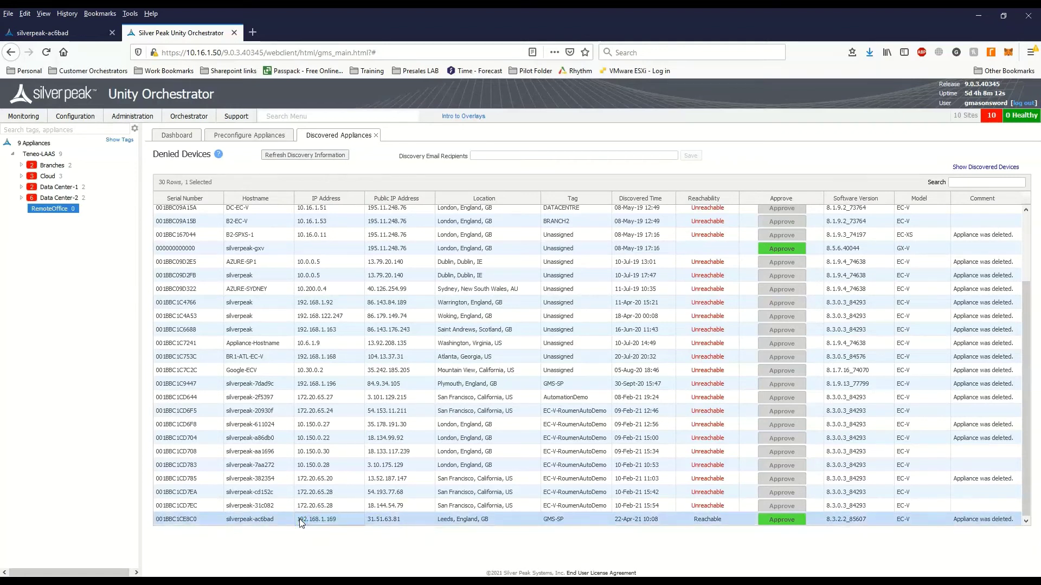
pyautogui.moveTo(565, 518); pyautogui.dragTo(530, 522)
pyautogui.click(540, 521)
pyautogui.click(787, 522)
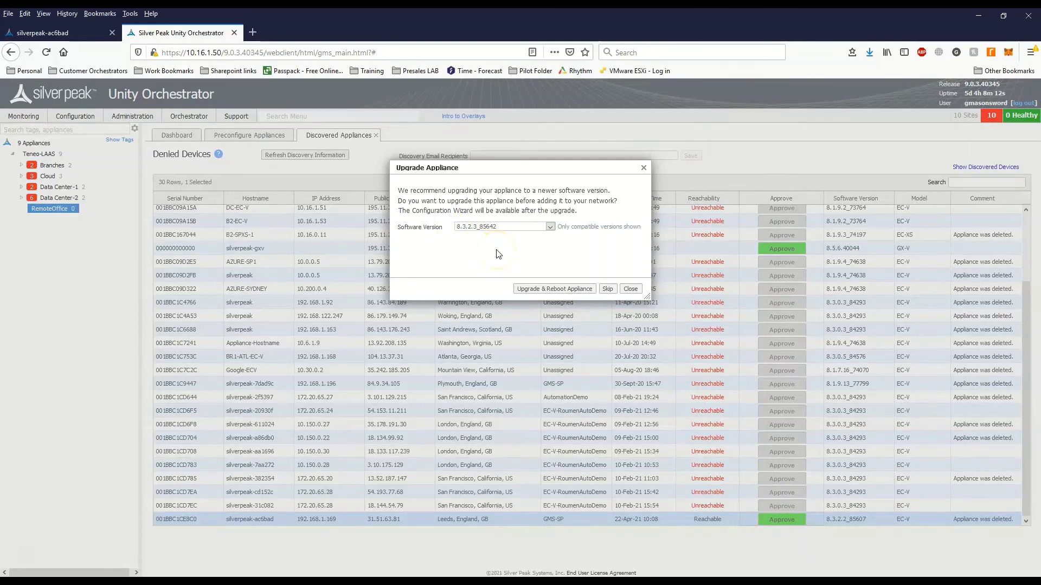
pyautogui.click(608, 288)
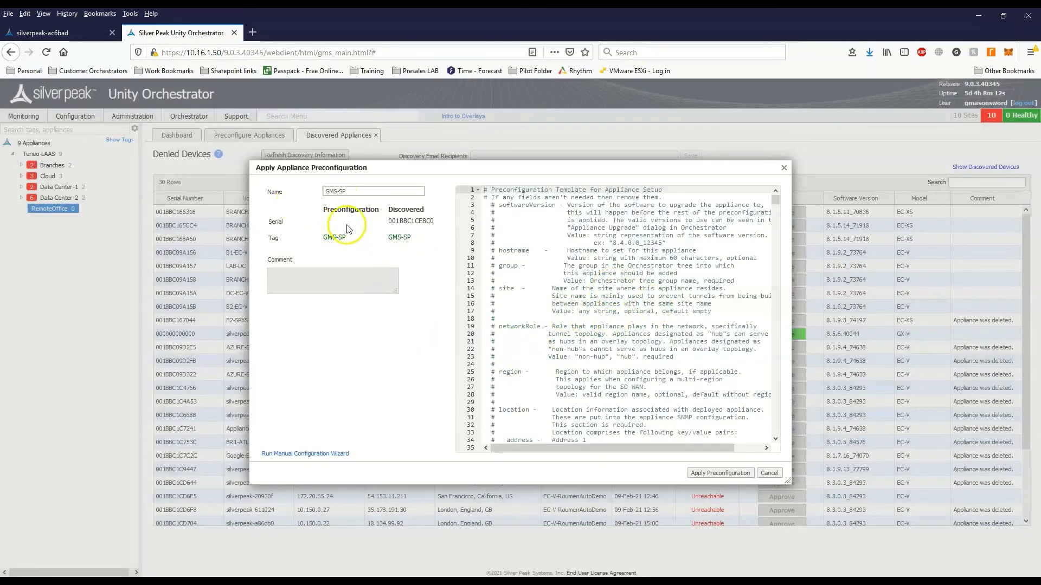
# Step: Review the tag and appliance info of the matching GMS-SP preconfiguration, apply it to the appliance, and dismiss the apply status
pyautogui.moveTo(321, 239); pyautogui.dragTo(356, 242)
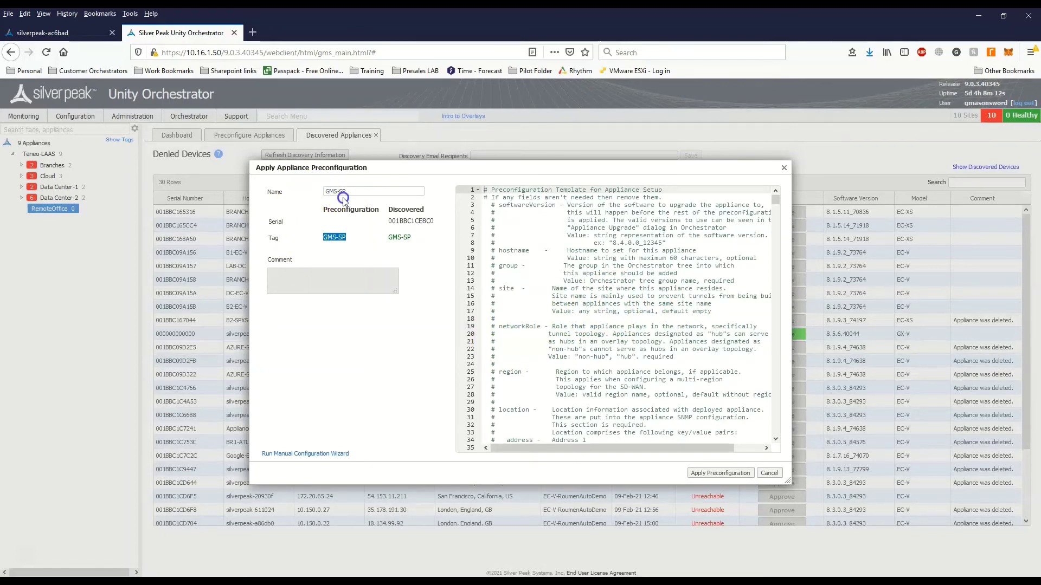
pyautogui.scroll(-20, 598, 296)
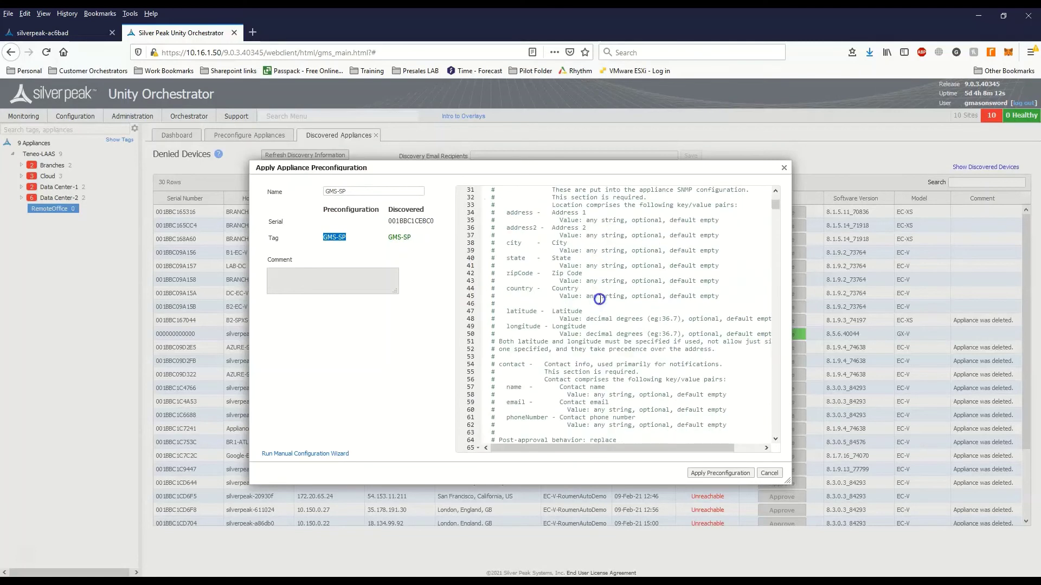
pyautogui.scroll(-6, 599, 298)
pyautogui.scroll(5, 608, 303)
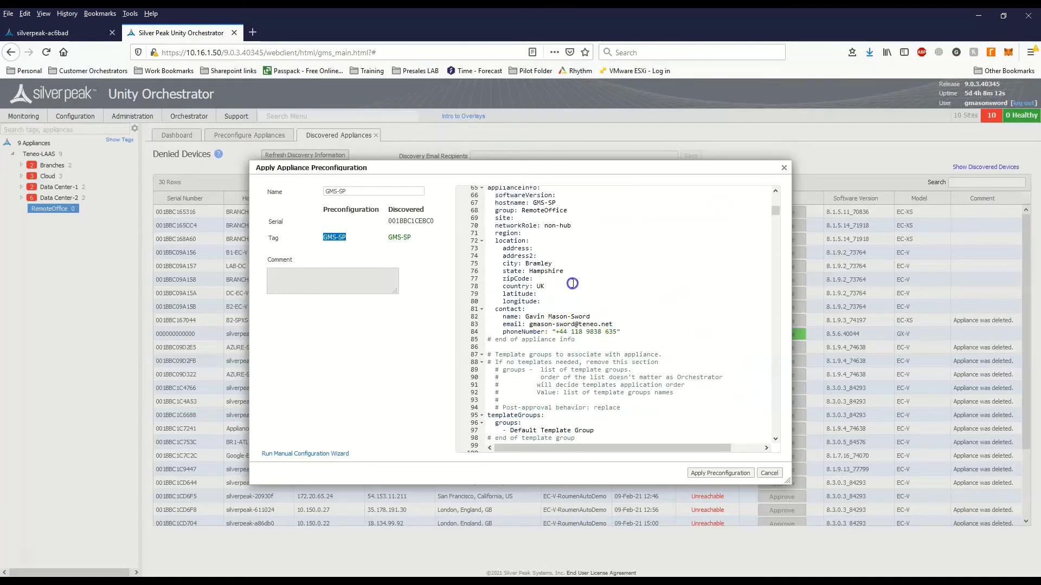
pyautogui.scroll(1, 570, 283)
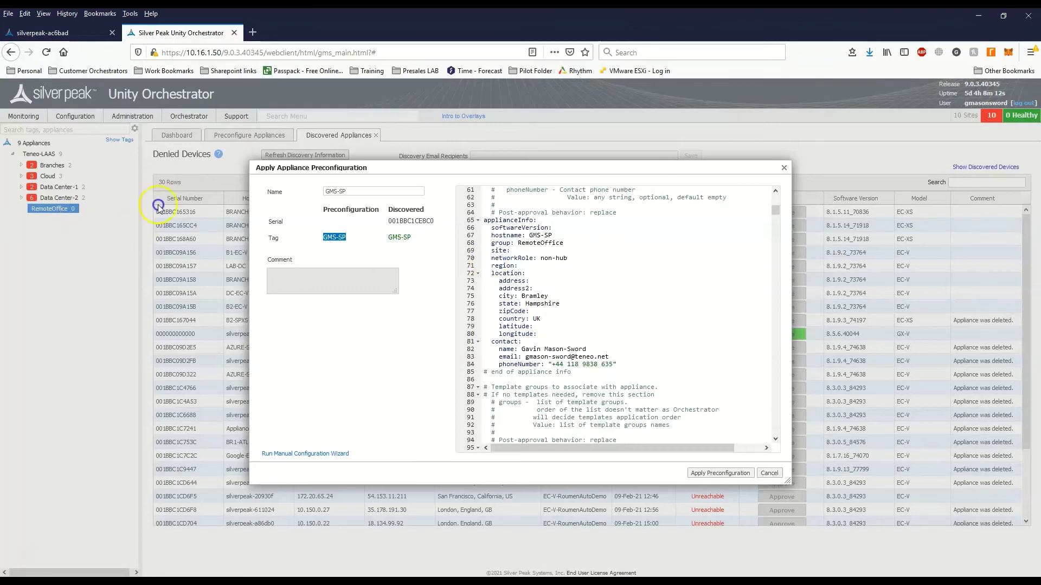
pyautogui.click(726, 474)
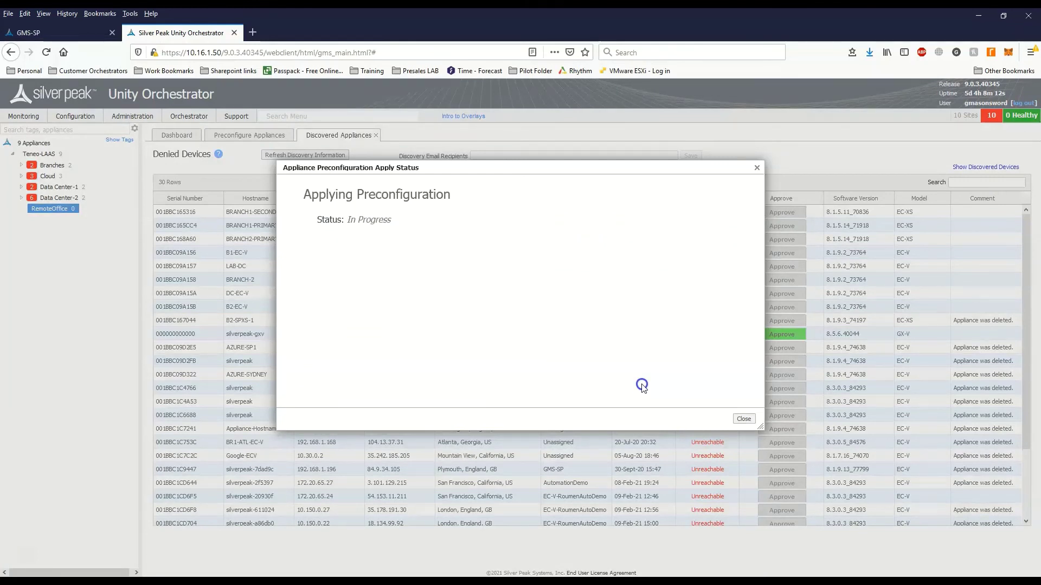
pyautogui.click(374, 222)
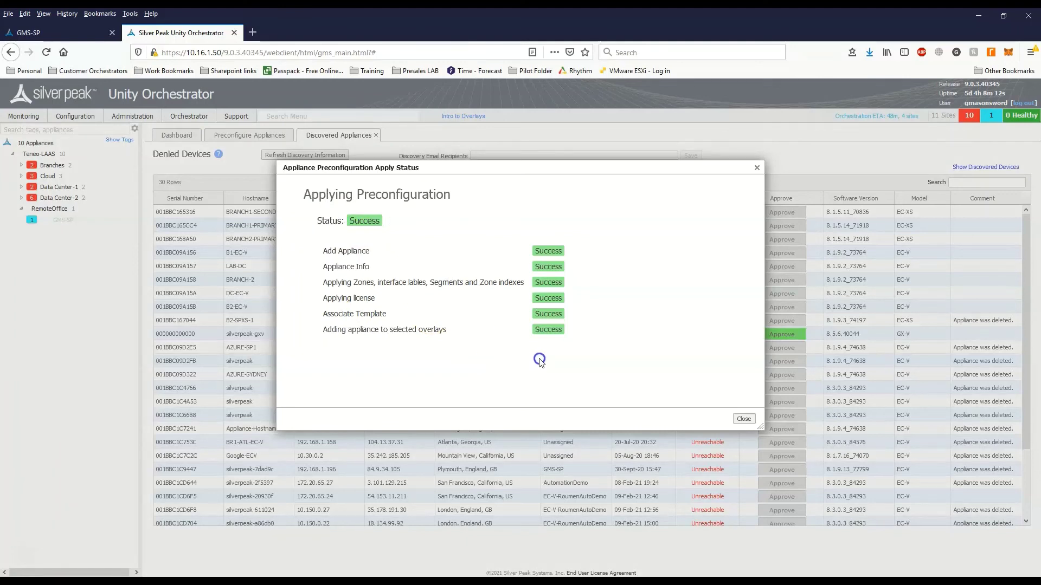
pyautogui.click(742, 421)
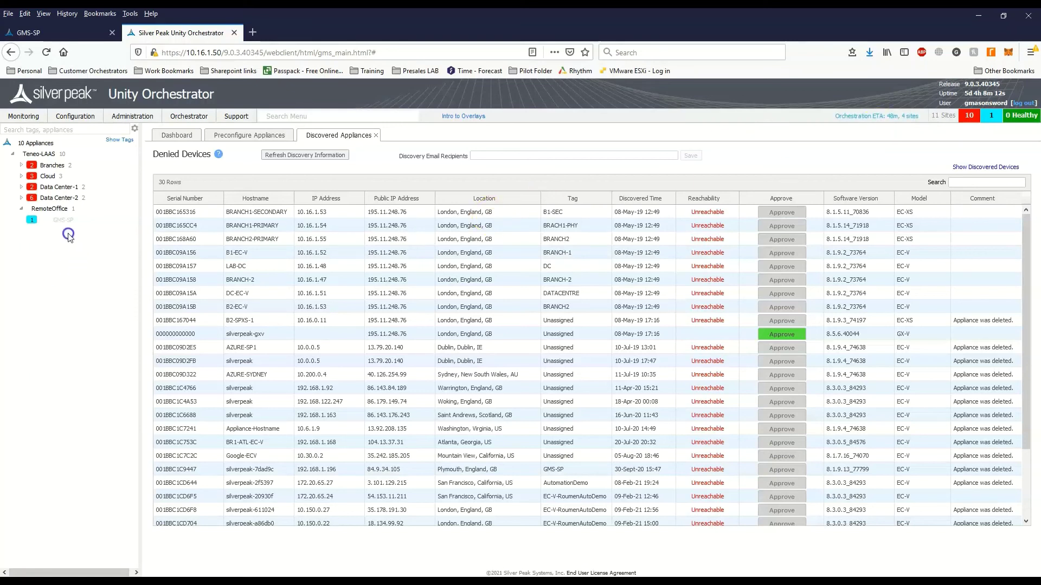
# Step: View the GMS-SP appliance under RemoteOffice in Appliance Manager and return to Orchestrator
pyautogui.moveTo(63, 226)
pyautogui.rightClick(67, 221)
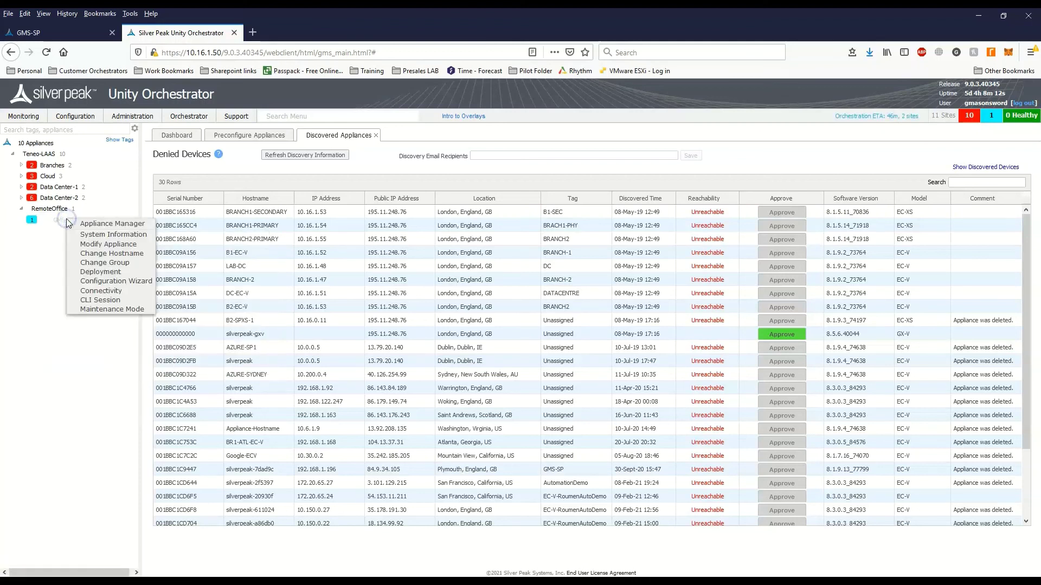
pyautogui.click(77, 224)
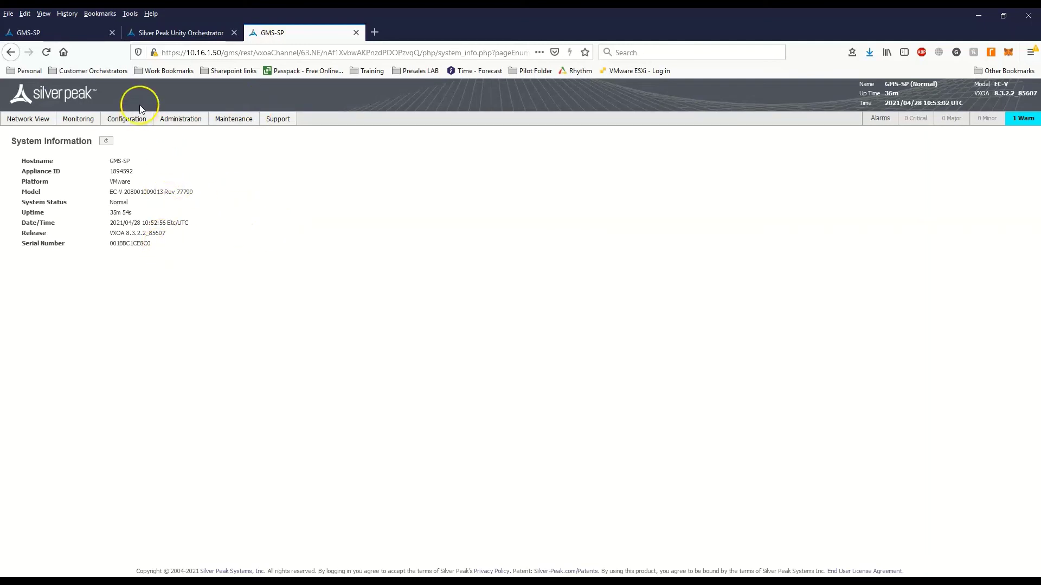
pyautogui.click(175, 33)
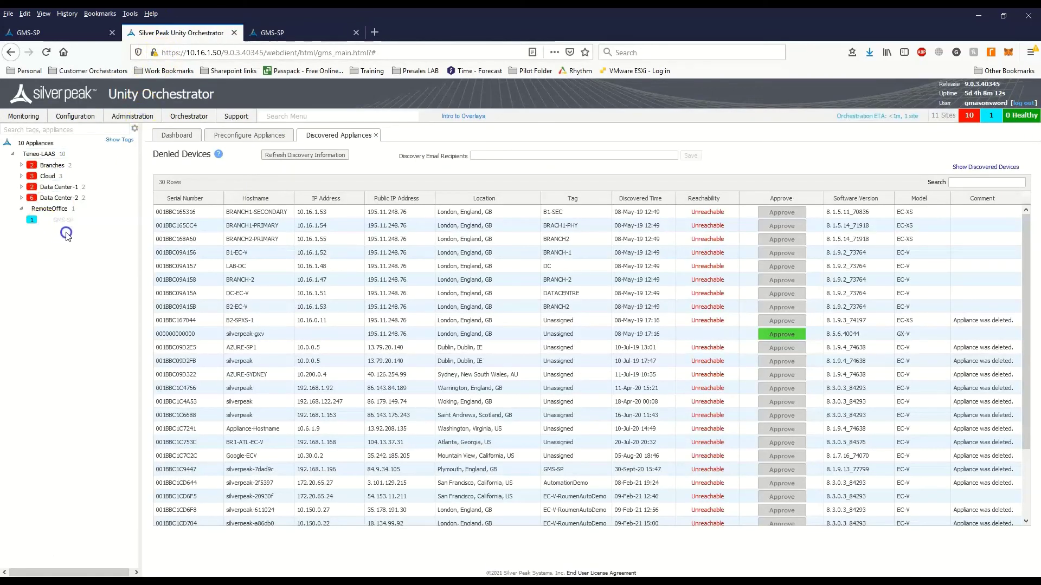